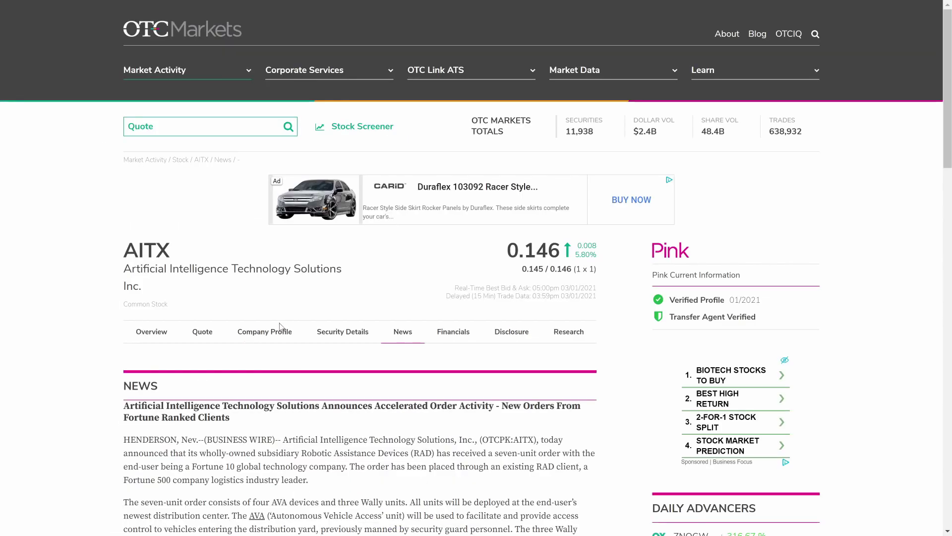
pyautogui.scroll(-2, 280, 326)
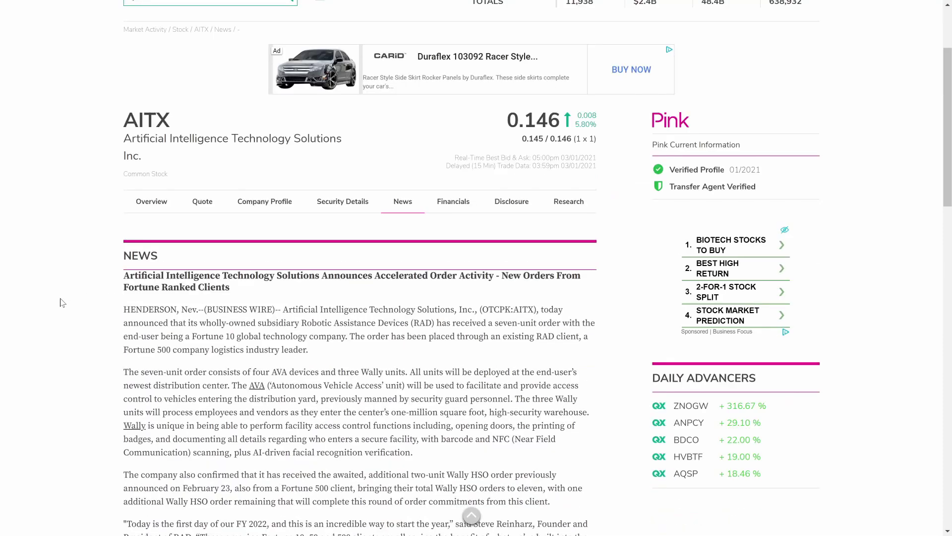
pyautogui.scroll(-2, 62, 303)
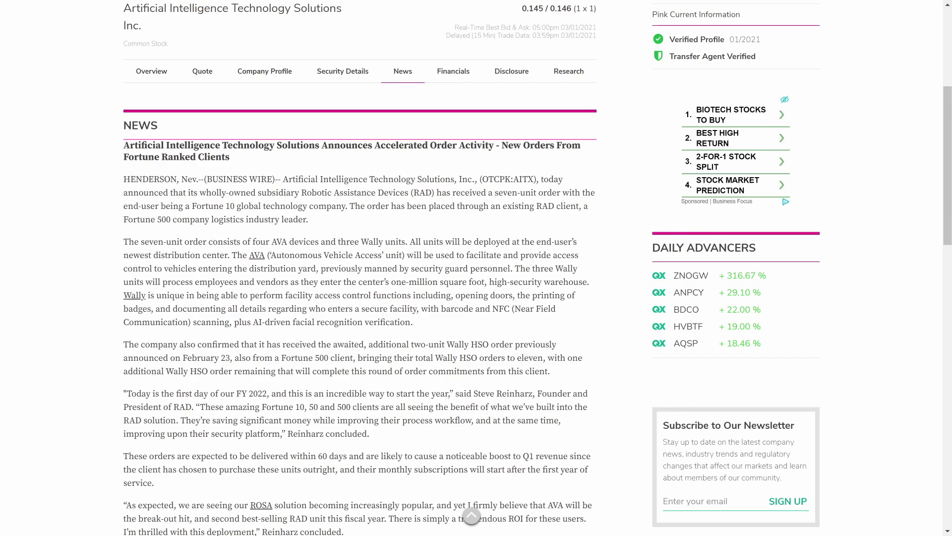
# Highlight 'Fortune 10 global technology company' in the opening paragraph, then clear the highlight.
pyautogui.moveTo(191, 207); pyautogui.dragTo(345, 206)
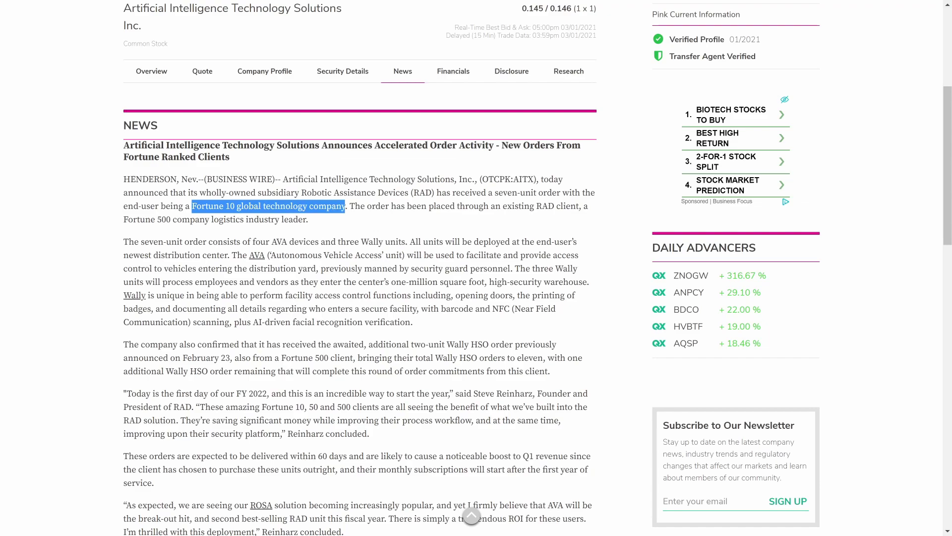
pyautogui.click(394, 217)
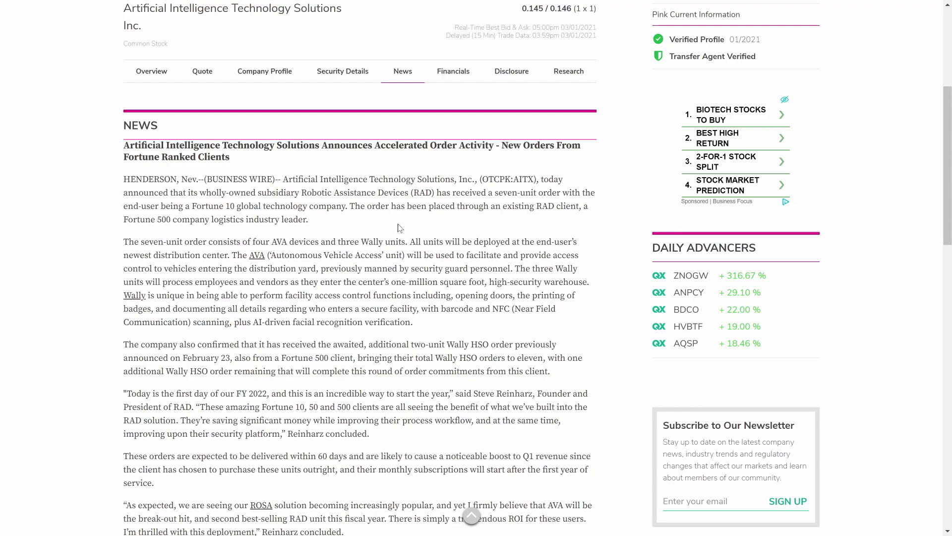
pyautogui.scroll(-2, 399, 227)
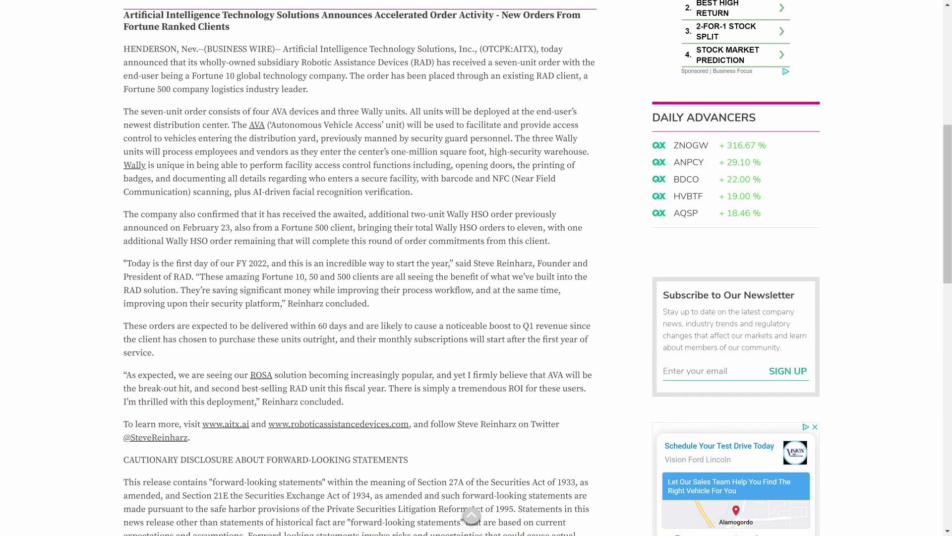
# Highlight the security guard, door, badge, barcode and NFC, and facial recognition phrases, then clear.
pyautogui.moveTo(319, 139); pyautogui.dragTo(514, 139)
pyautogui.moveTo(456, 165)
pyautogui.mouseDown()
pyautogui.moveTo(226, 178)
pyautogui.moveTo(416, 179)
pyautogui.mouseUp()
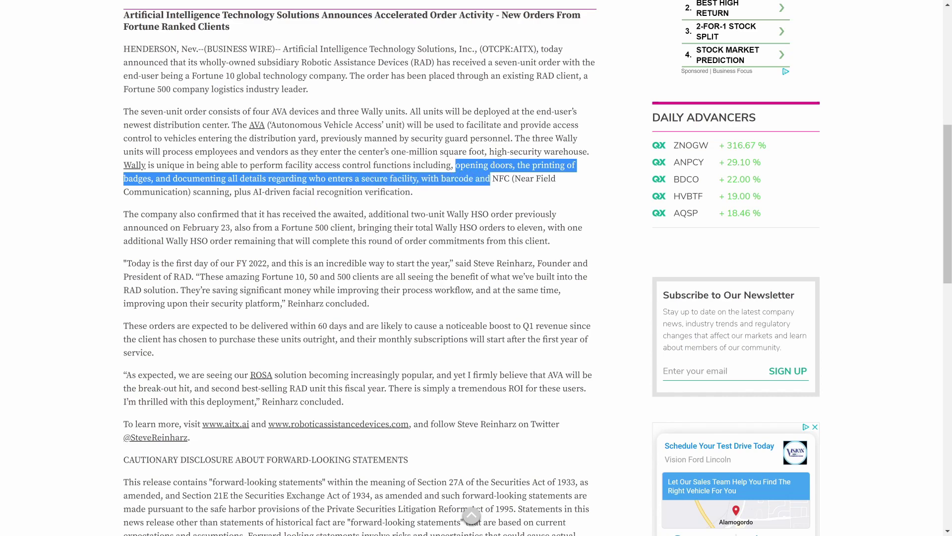
pyautogui.moveTo(417, 178); pyautogui.dragTo(510, 179)
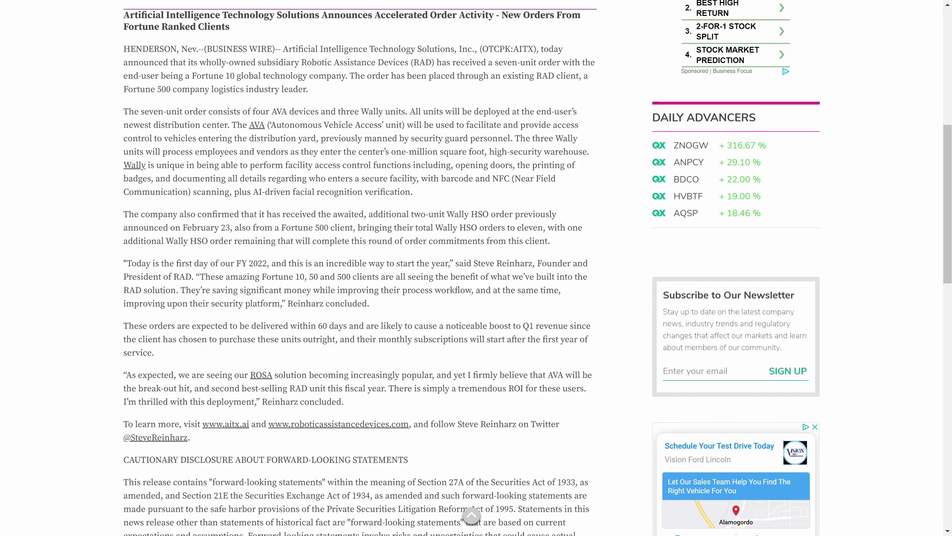
pyautogui.moveTo(379, 179); pyautogui.dragTo(468, 178)
pyautogui.moveTo(257, 192); pyautogui.dragTo(425, 198)
pyautogui.click(447, 197)
pyautogui.scroll(-2, 447, 197)
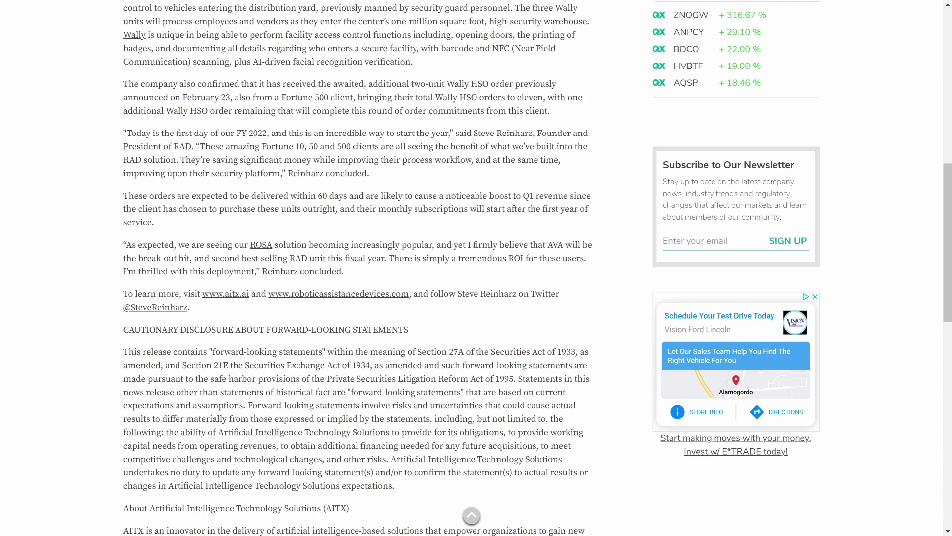
# Highlight the 'Fortune 10, 50 and 500 clients' part of Reinharz's quote, then clear it.
pyautogui.moveTo(287, 174)
pyautogui.mouseDown()
pyautogui.moveTo(255, 147)
pyautogui.moveTo(380, 147)
pyautogui.mouseUp()
pyautogui.click(255, 146)
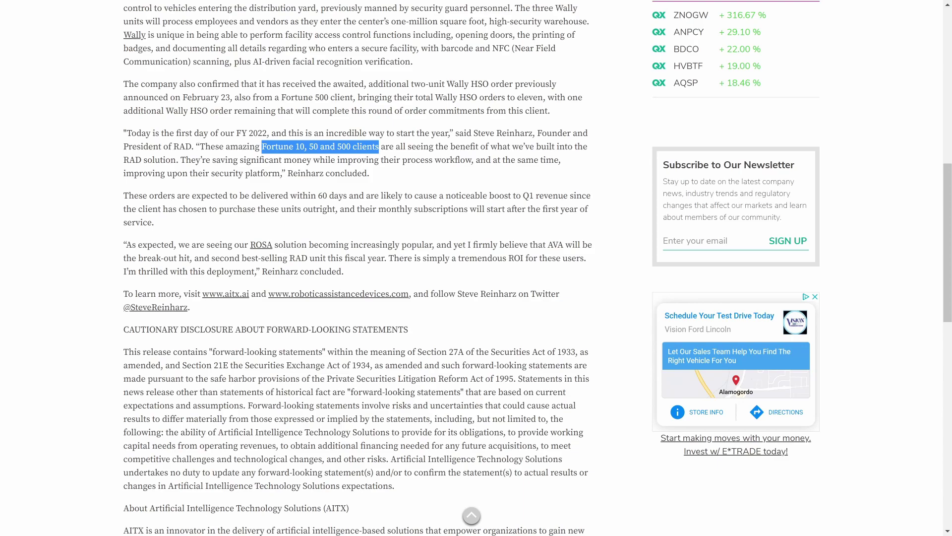
pyautogui.click(391, 178)
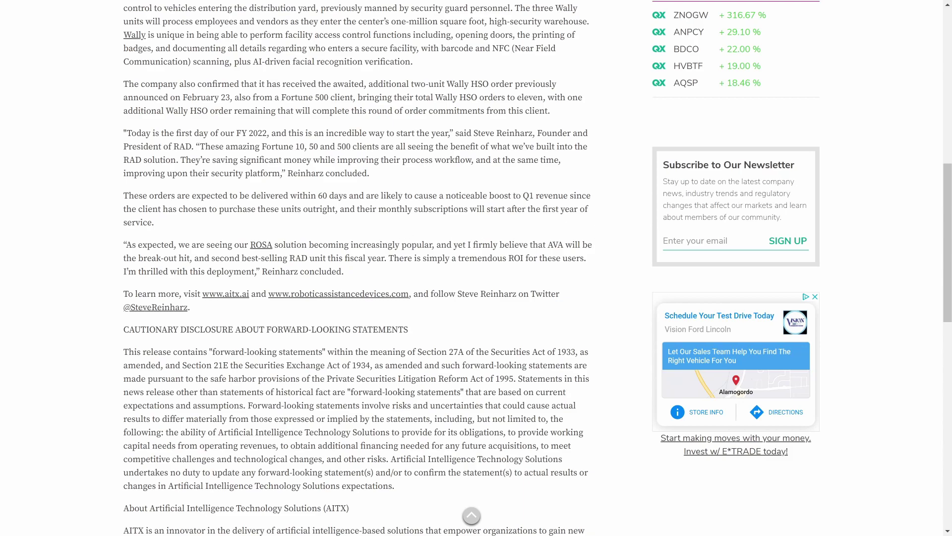
# Highlight 'Q1 revenue', 'outright' and the monthly subscriptions phrase in turn, clearing each.
pyautogui.moveTo(523, 196); pyautogui.dragTo(569, 196)
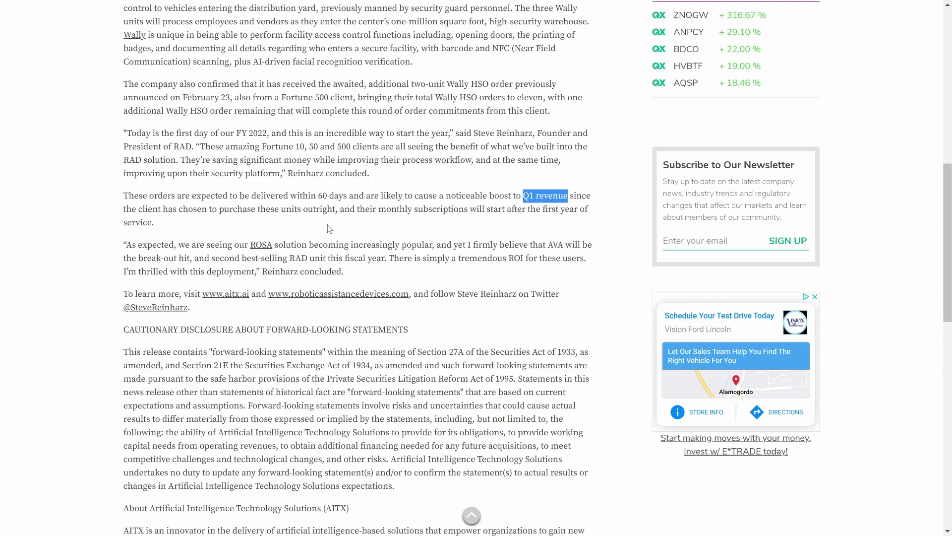
pyautogui.moveTo(309, 209); pyautogui.dragTo(336, 209)
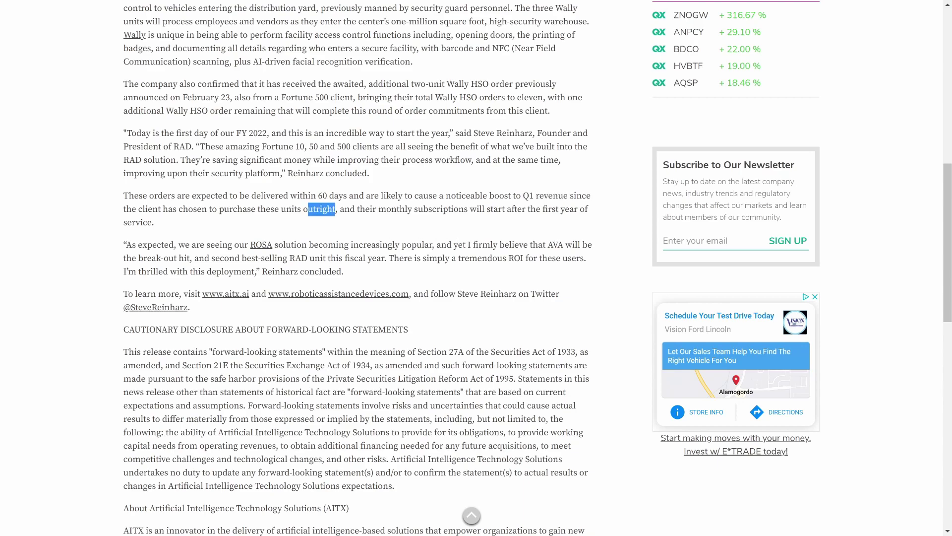
pyautogui.click(332, 229)
pyautogui.moveTo(522, 196); pyautogui.dragTo(560, 197)
pyautogui.click(534, 224)
pyautogui.moveTo(378, 209); pyautogui.dragTo(588, 209)
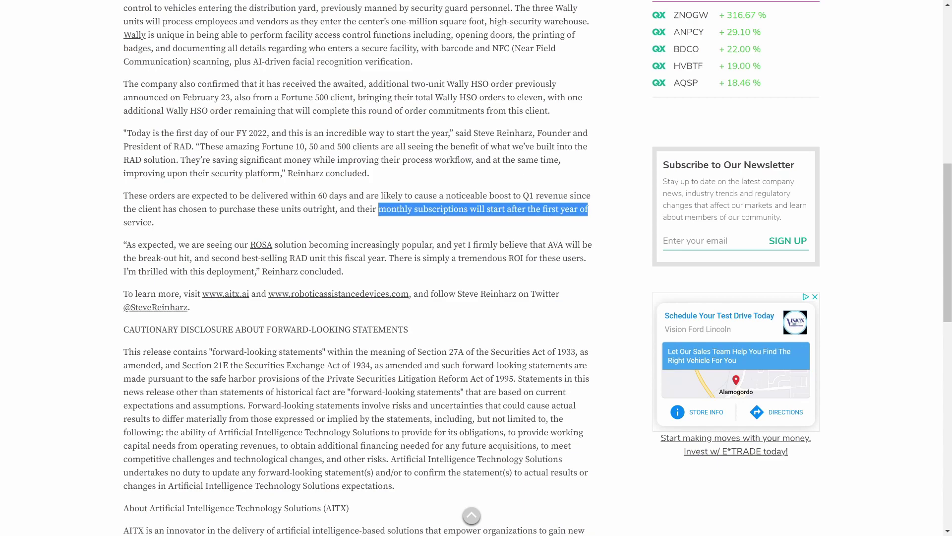
pyautogui.click(331, 229)
pyautogui.scroll(-2, 332, 223)
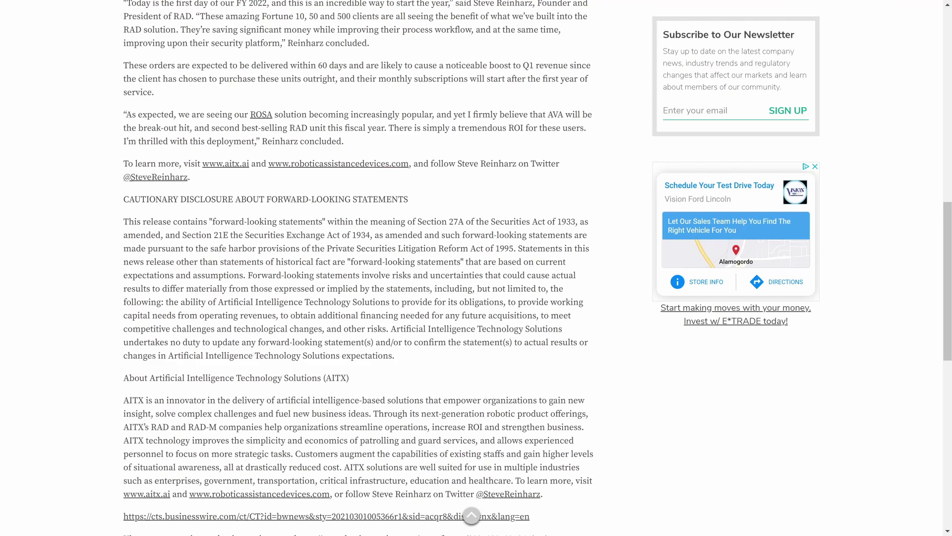
pyautogui.scroll(3, 356, 158)
pyautogui.scroll(3, 357, 269)
pyautogui.scroll(2, 356, 268)
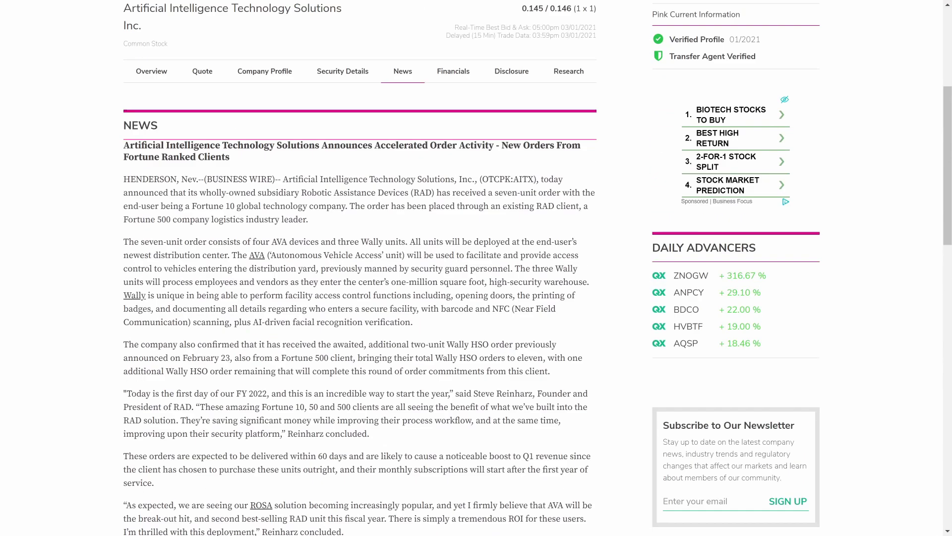
pyautogui.scroll(-2, 356, 268)
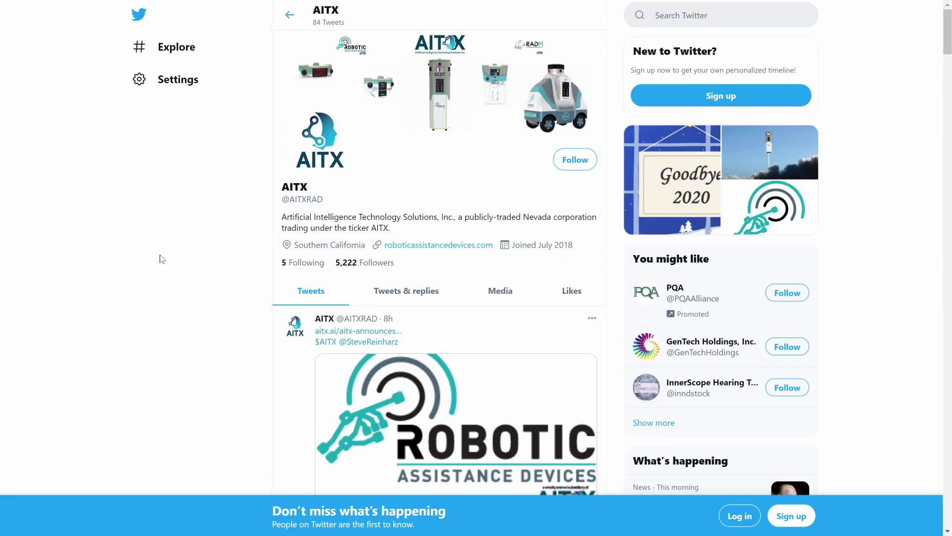
pyautogui.scroll(-2, 160, 258)
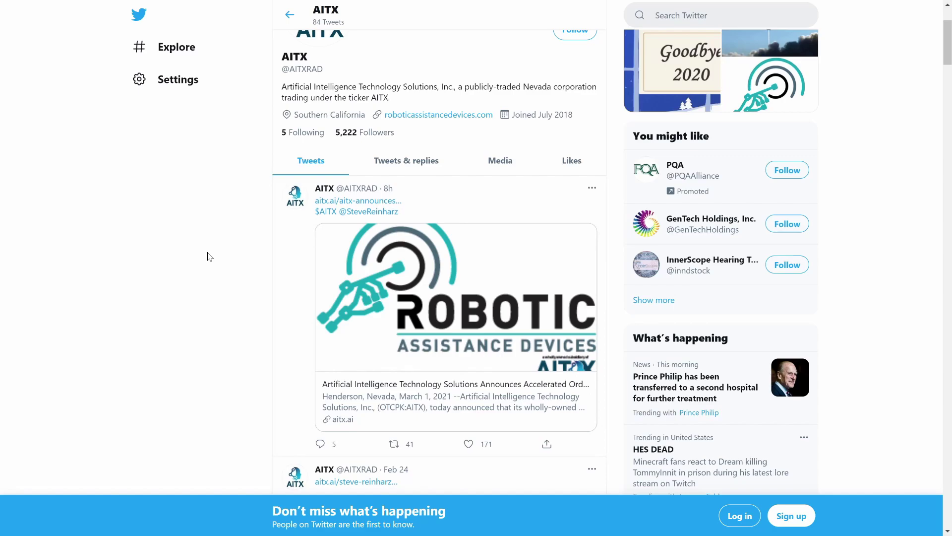
pyautogui.scroll(-4, 209, 257)
pyautogui.scroll(-3, 208, 257)
pyautogui.scroll(-2, 209, 257)
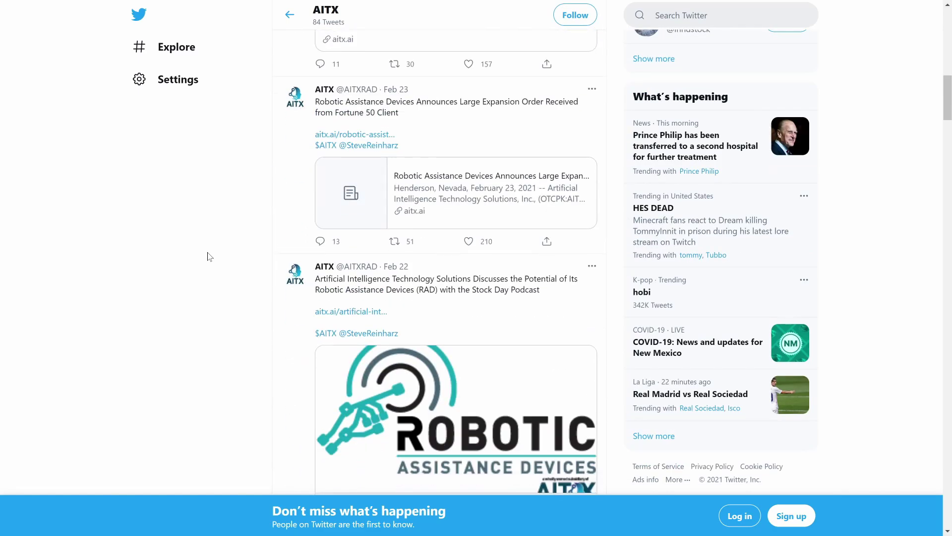
pyautogui.scroll(-2, 210, 256)
pyautogui.scroll(-2, 210, 257)
pyautogui.scroll(4, 209, 256)
pyautogui.scroll(4, 209, 257)
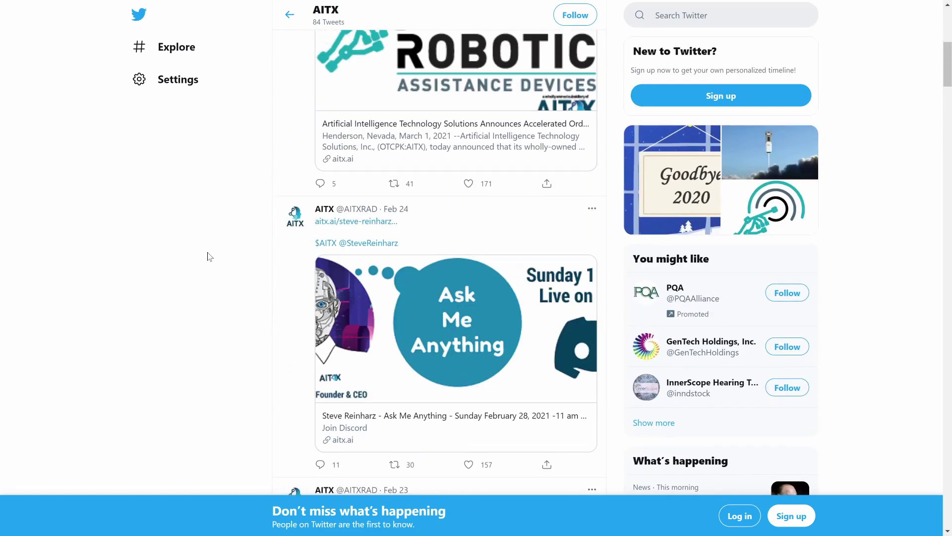
pyautogui.scroll(4, 209, 256)
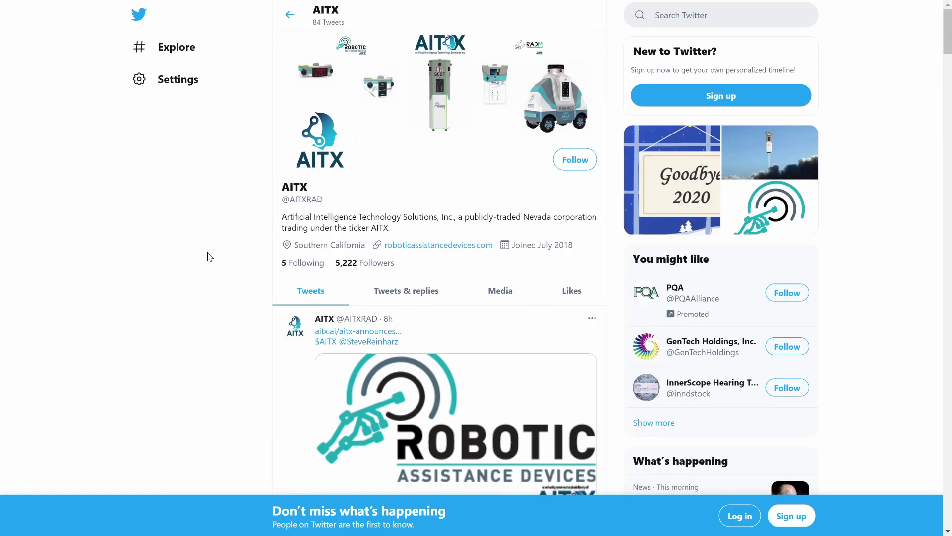